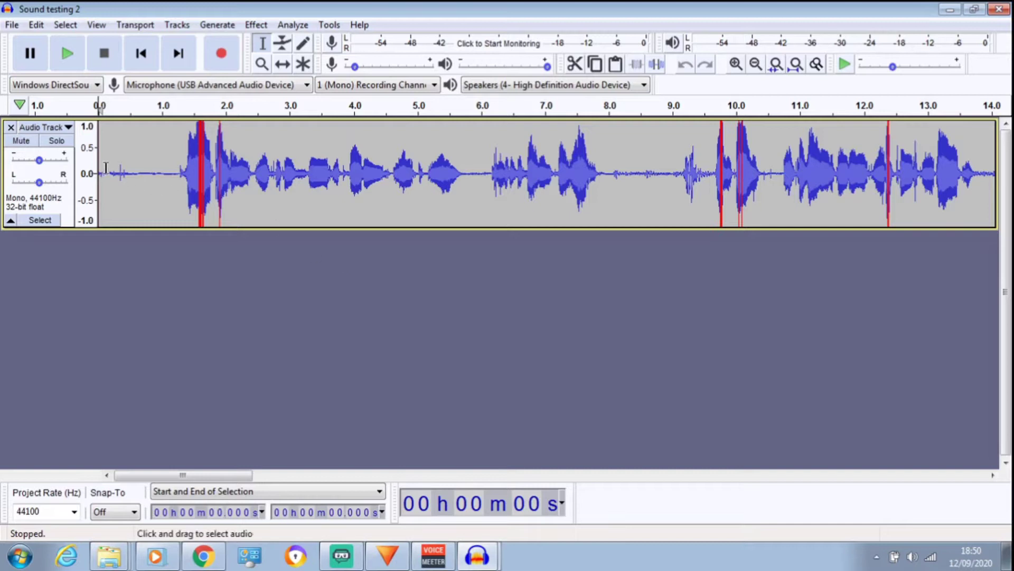
Step: Select the noise-only audio from about 0.05 s to 1.23 s at the track's start
drag(100, 158, 179, 162)
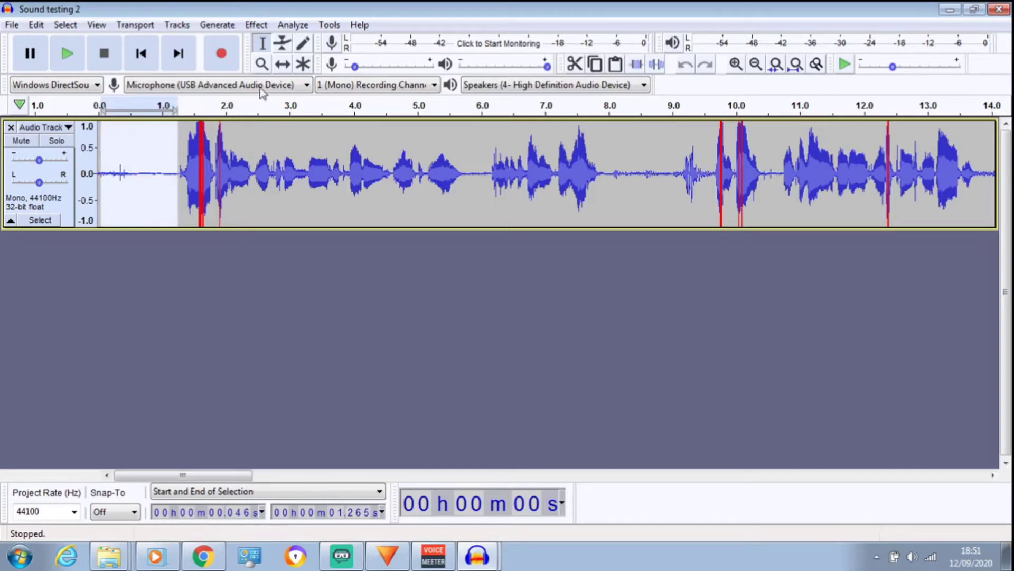
Step: Capture a Noise Reduction noise profile from the selected opening noise
click(257, 26)
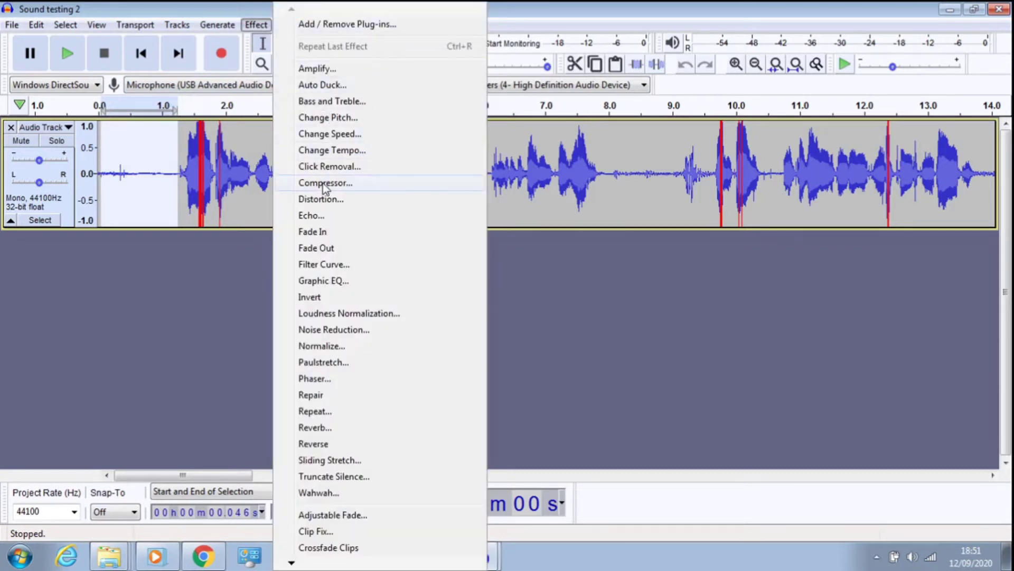
click(331, 330)
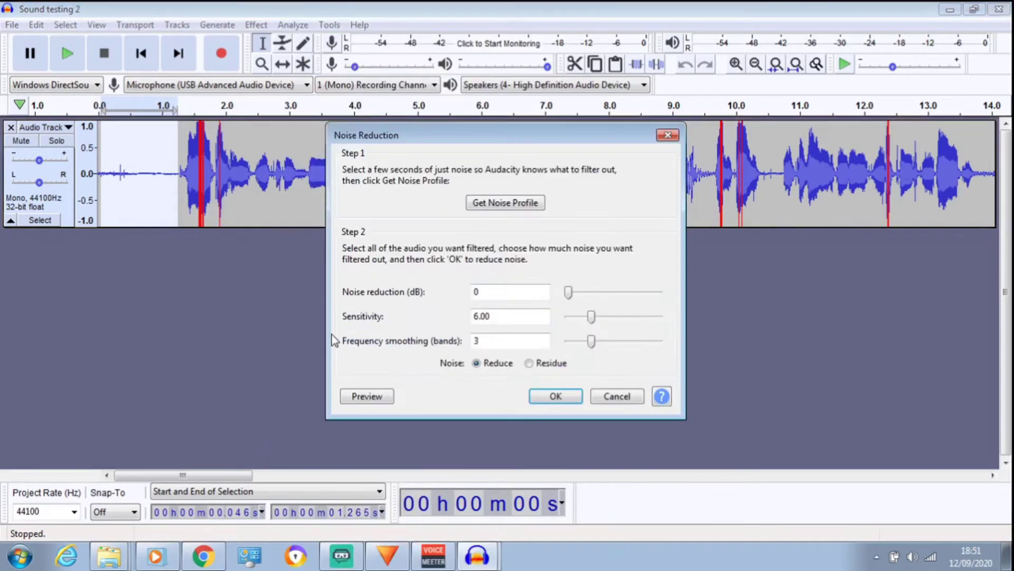
click(509, 203)
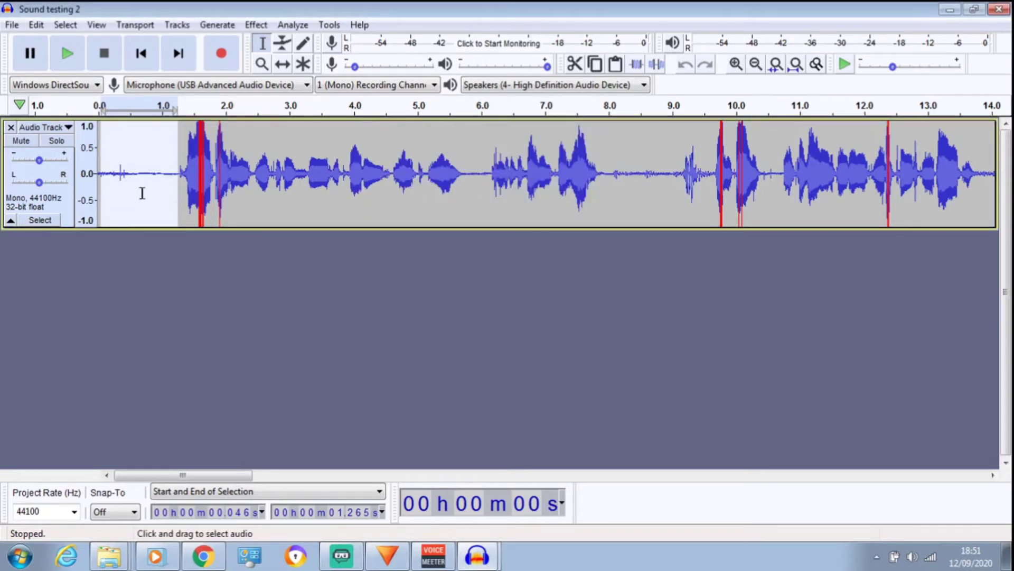
Step: Select the whole track and apply Noise Reduction at 0 dB, sensitivity 6.00, smoothing 3
double_click(154, 196)
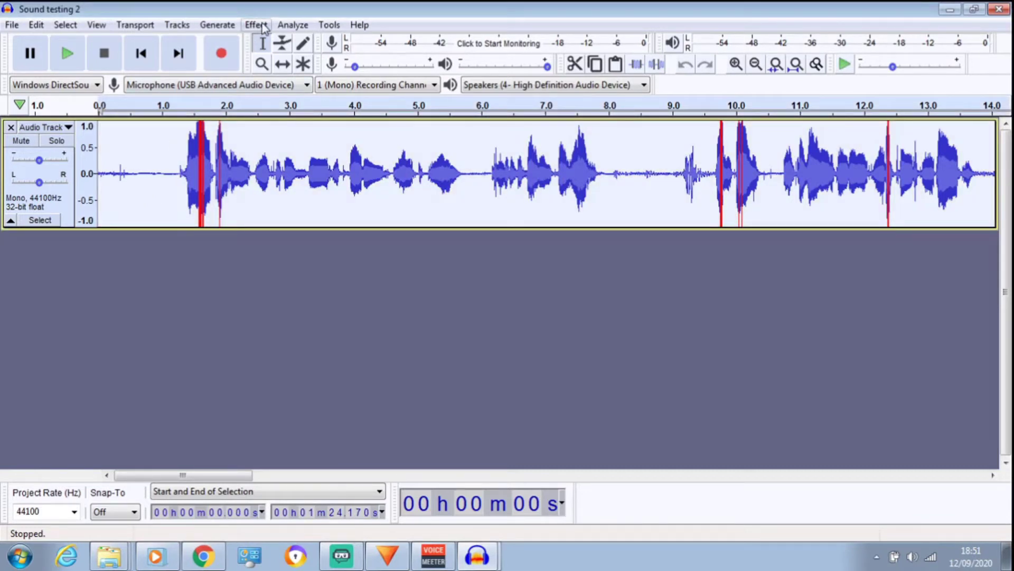
click(259, 25)
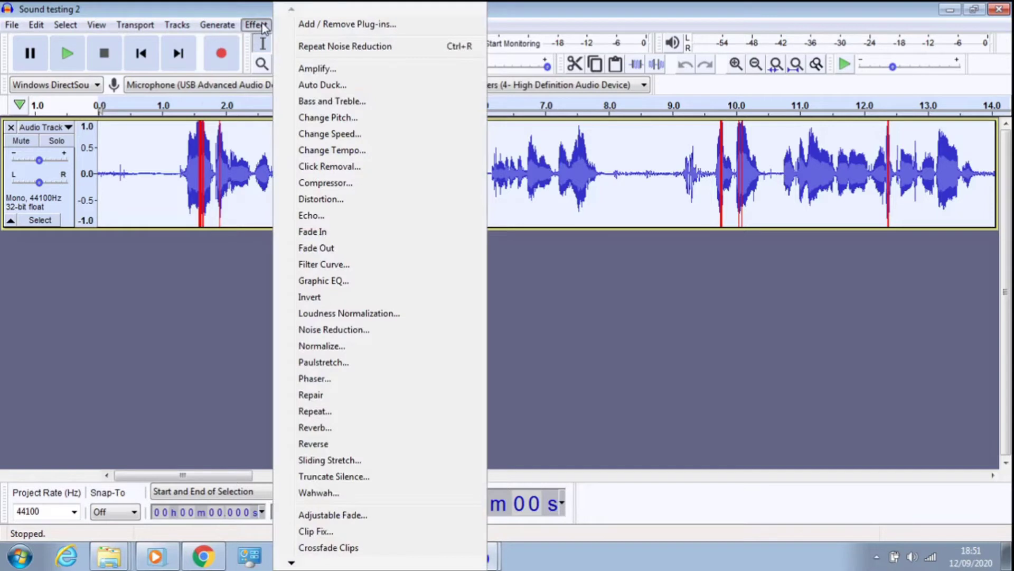
click(335, 334)
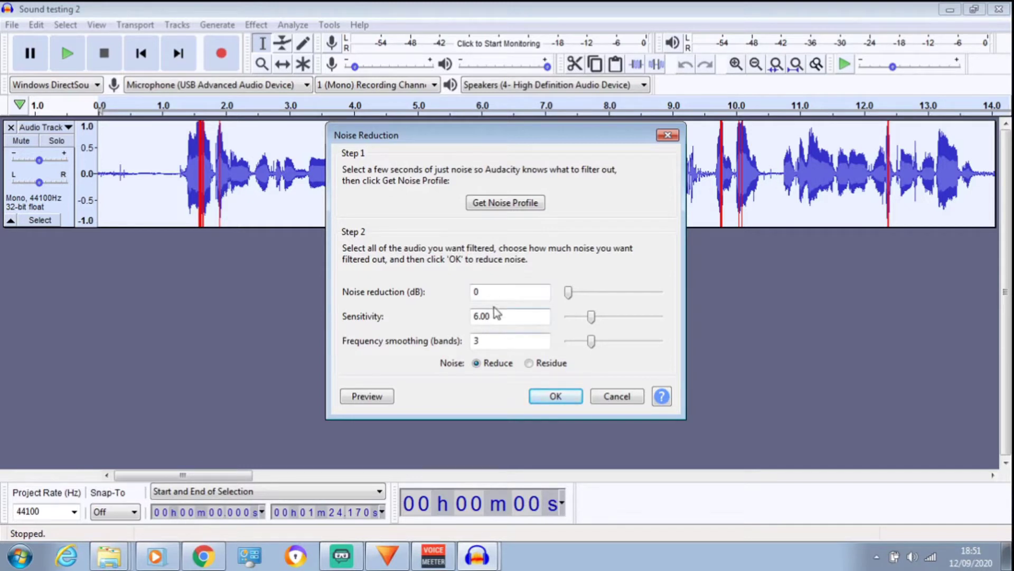
click(558, 400)
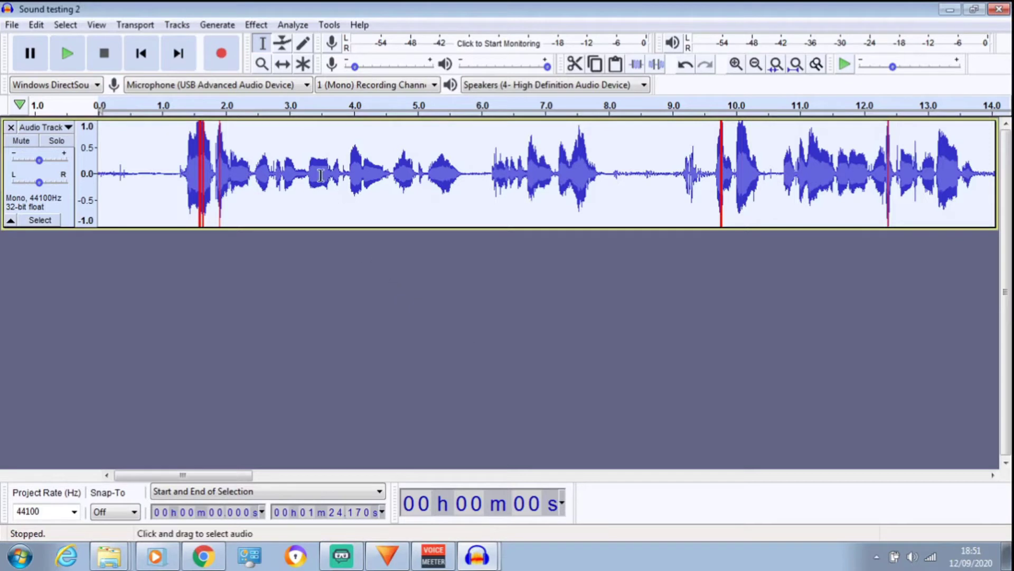
Step: Apply Normalize to the entire track, removing DC offset with a -1.0 dB peak
click(256, 25)
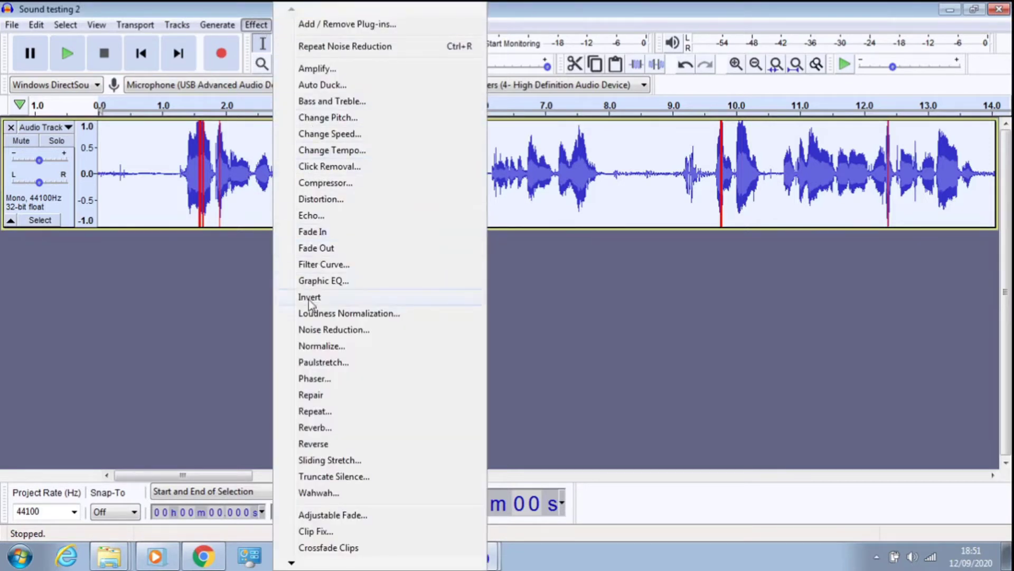
click(330, 347)
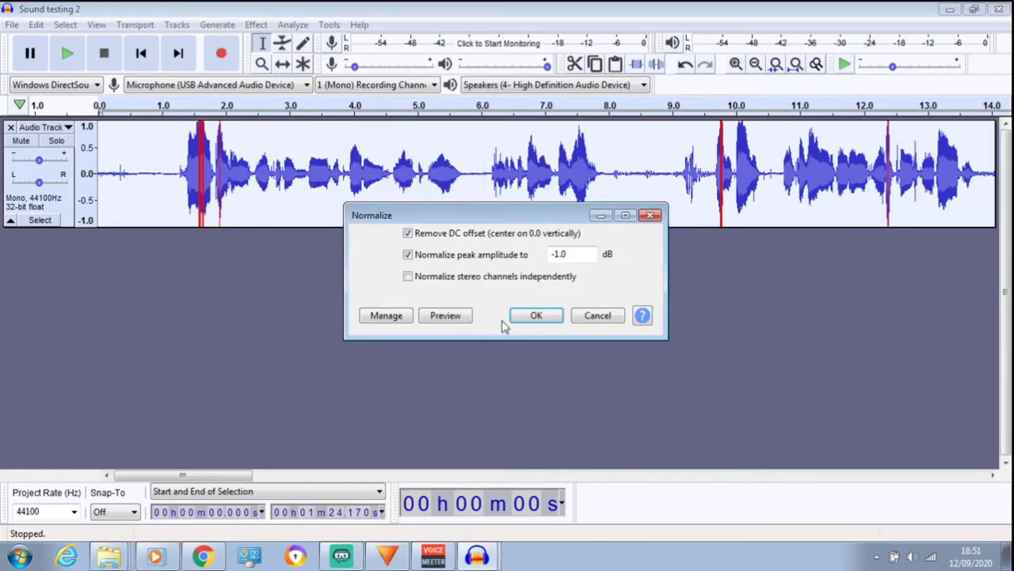
click(535, 314)
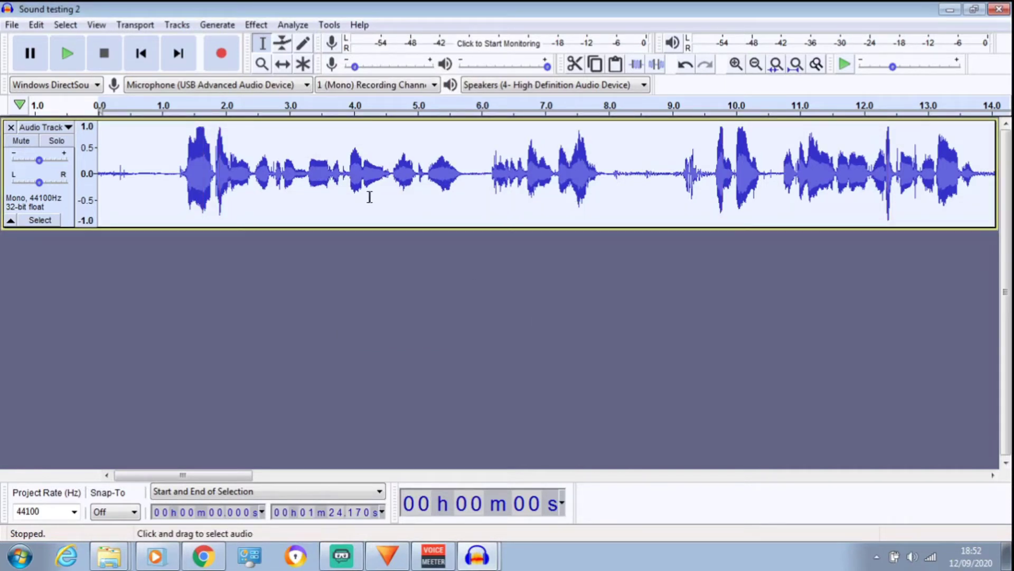
Step: Apply the Bass Boost filter curve preset, lowering its 100 Hz point to about +8 dB
click(253, 29)
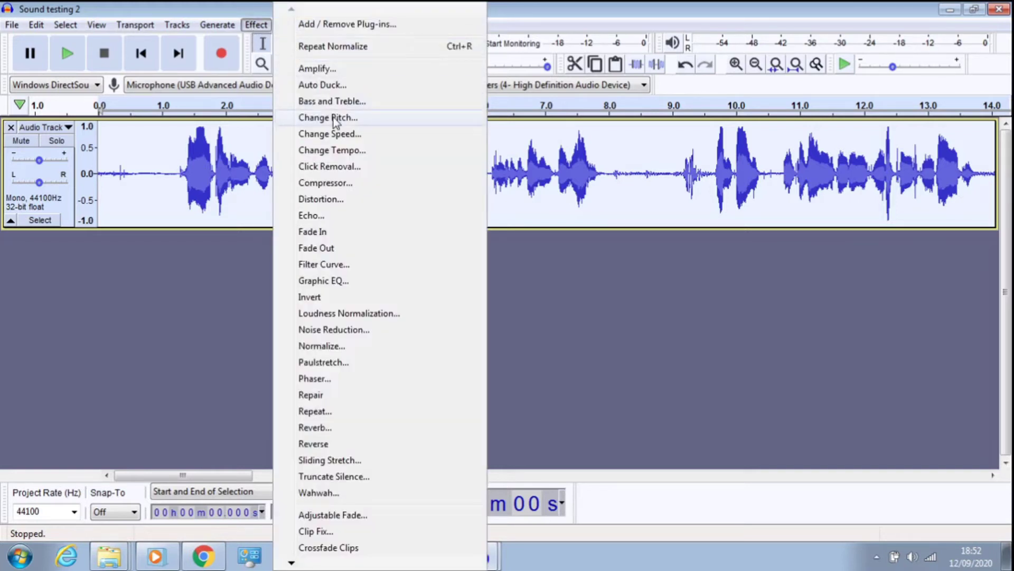
click(333, 267)
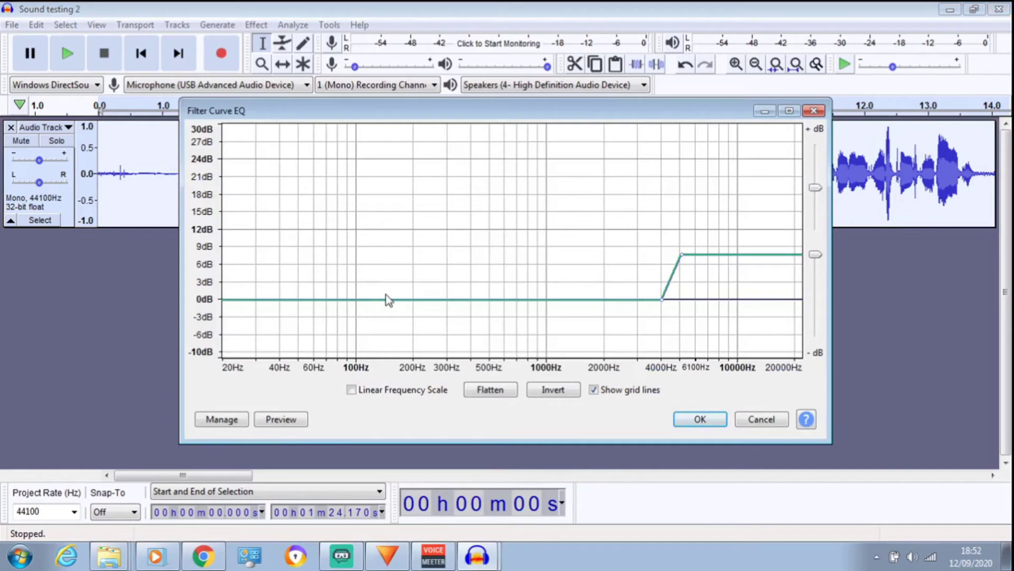
click(223, 420)
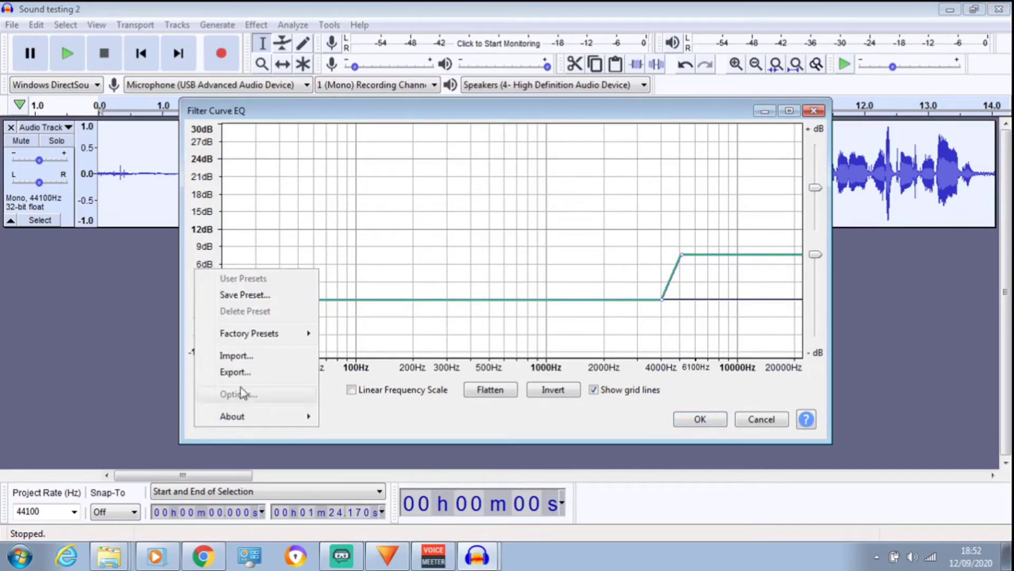
mouse_move(256, 335)
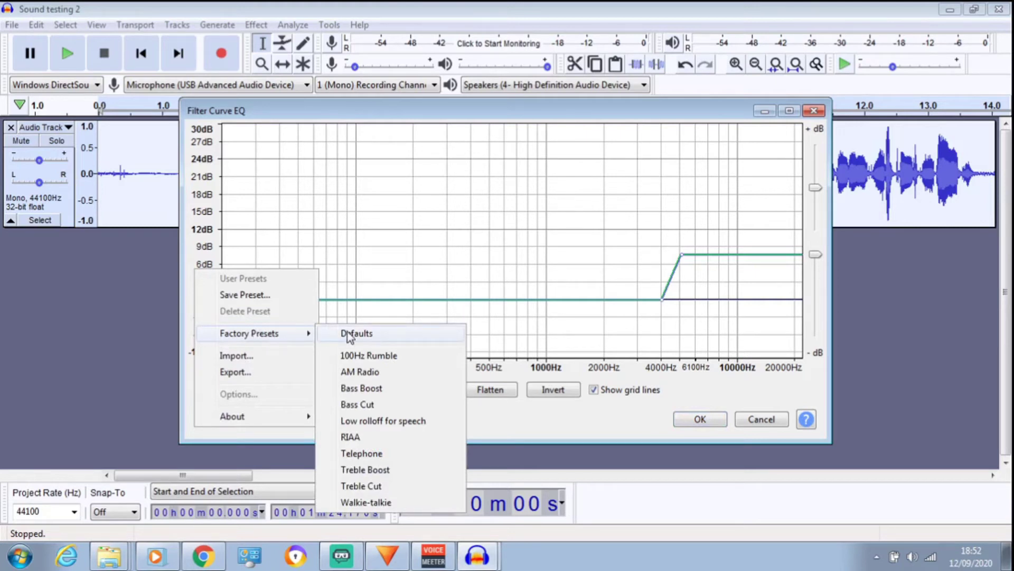
click(366, 391)
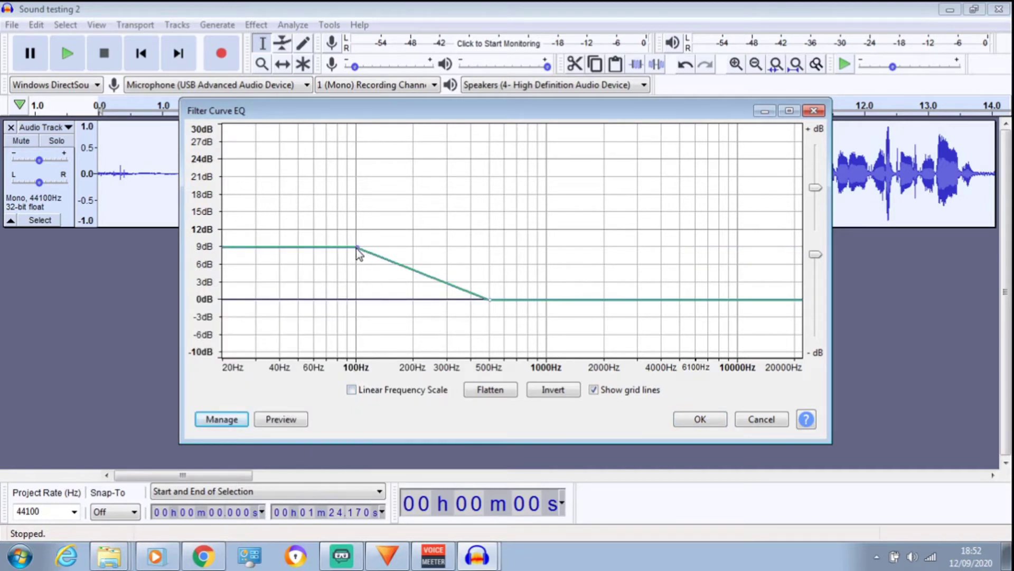
drag(357, 248, 357, 256)
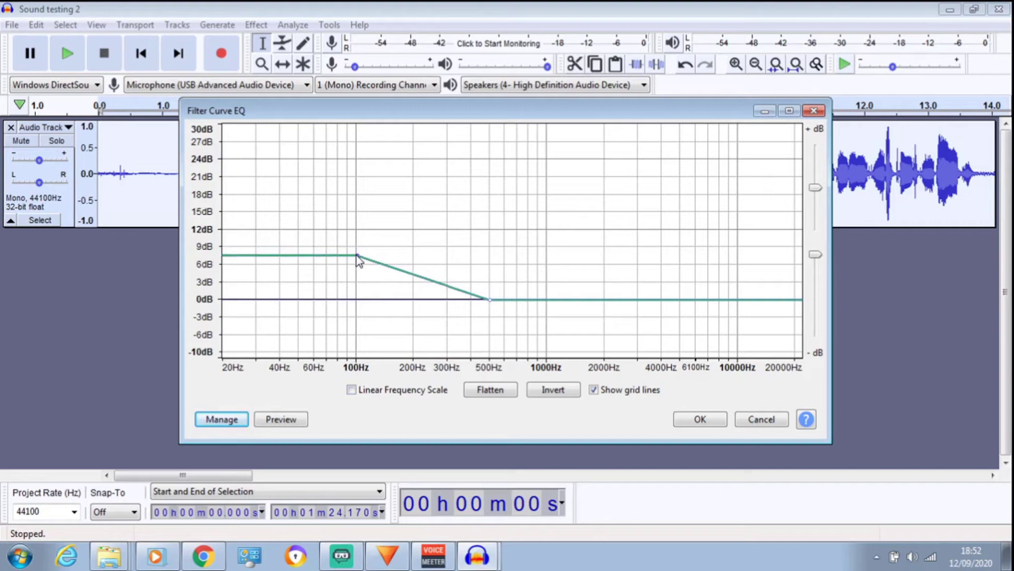
click(701, 420)
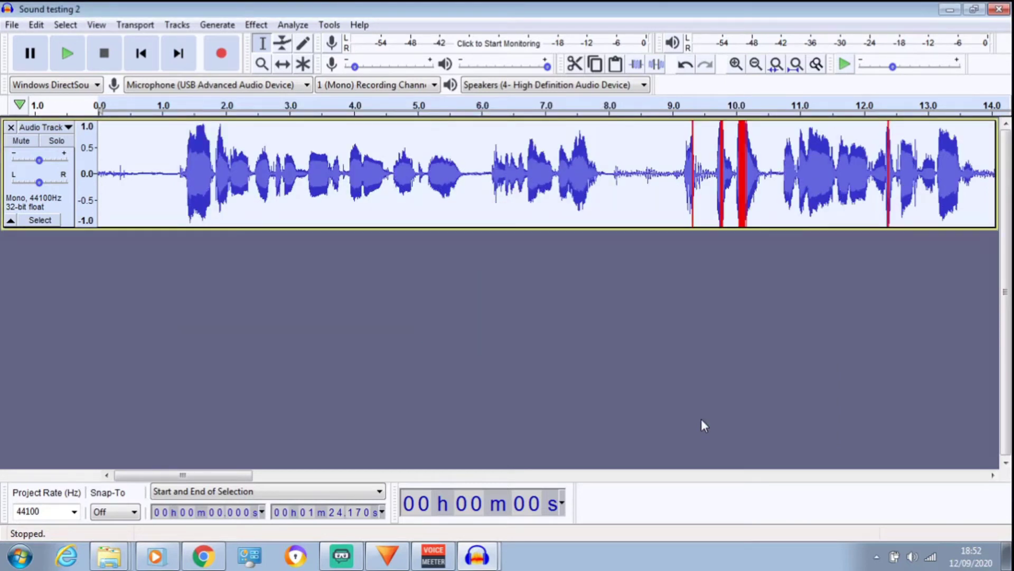
click(256, 25)
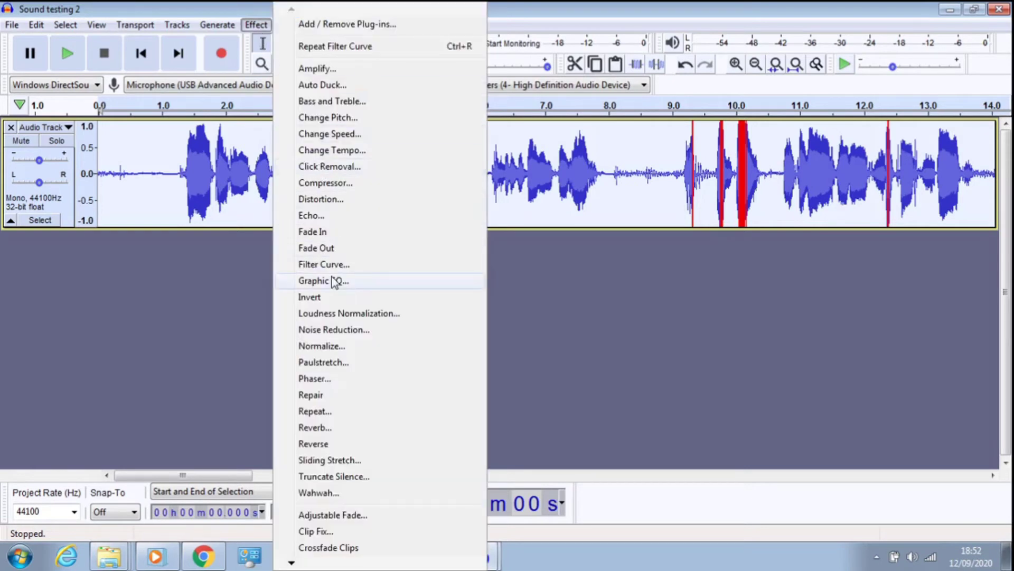
Step: Re-normalize the bass-boosted track to a -1.0 dB peak with DC offset removed
click(334, 349)
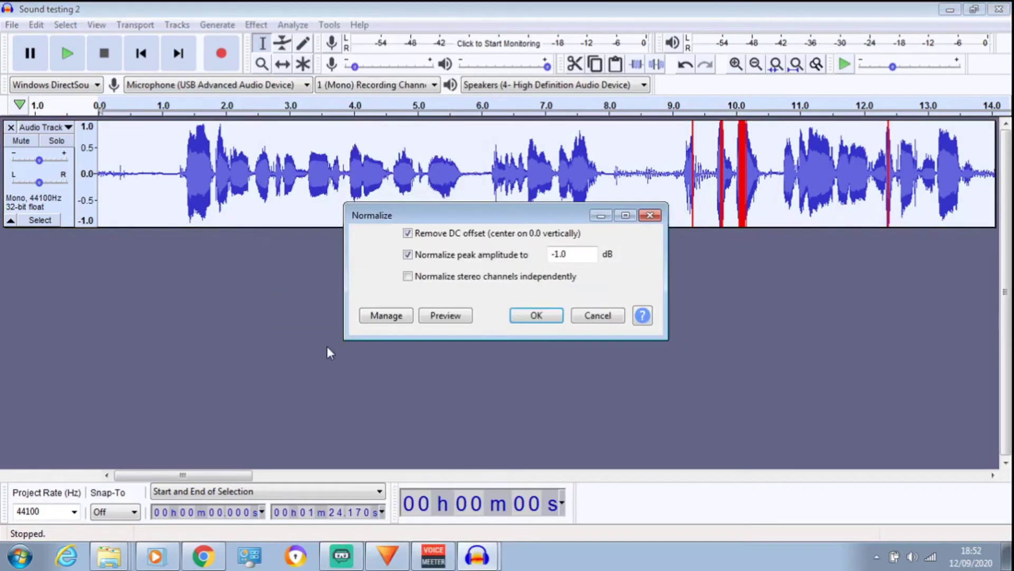
click(535, 316)
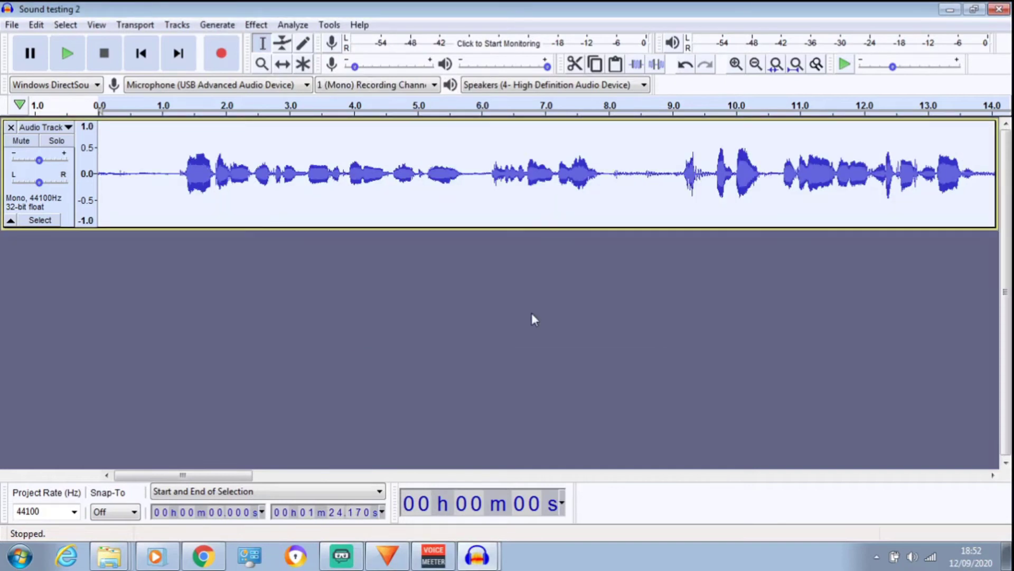
click(257, 26)
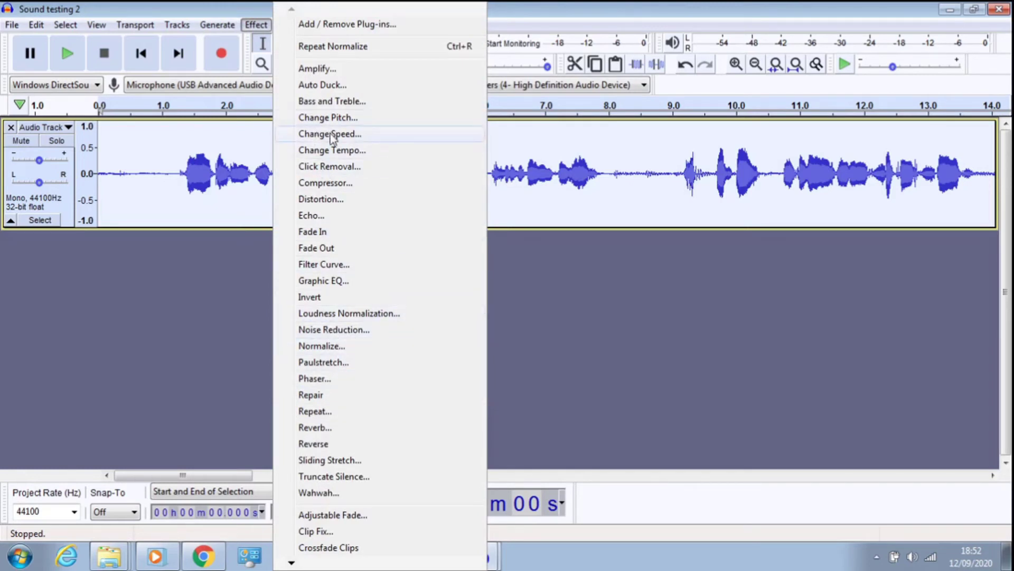
Step: Apply the Treble Boost filter curve preset, lowered to about +7.5 dB in the high frequencies
click(320, 264)
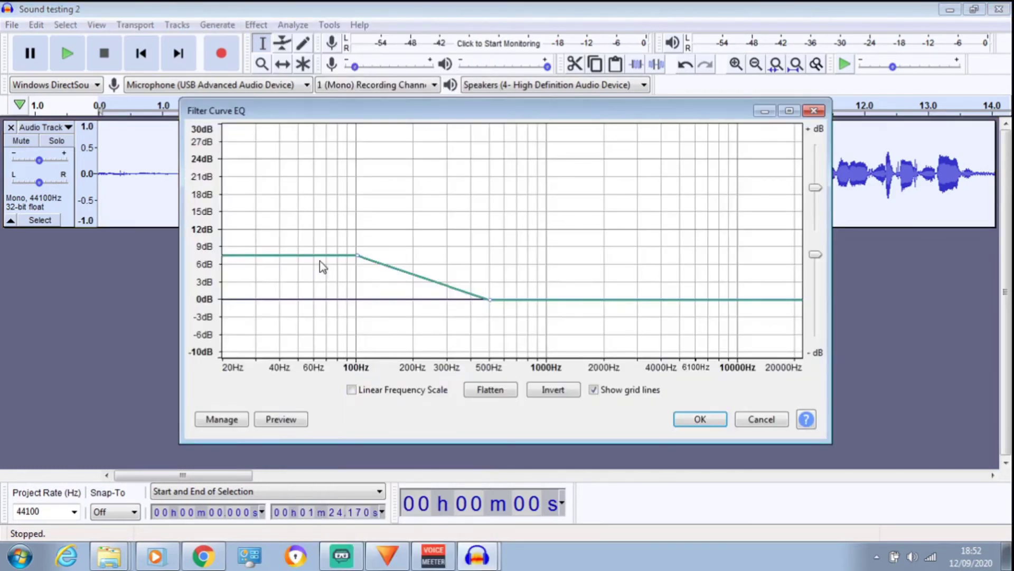
click(236, 420)
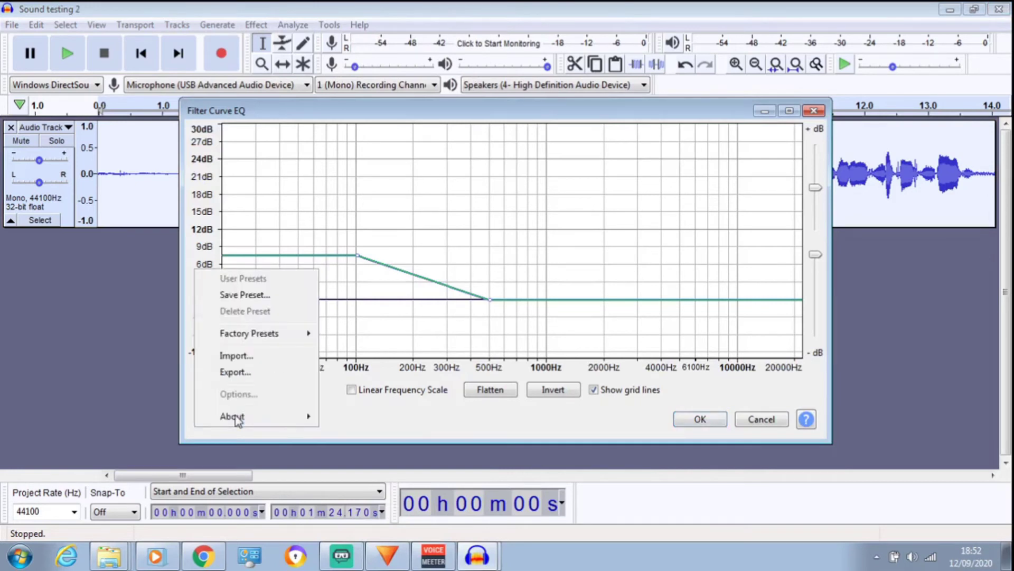
mouse_move(275, 337)
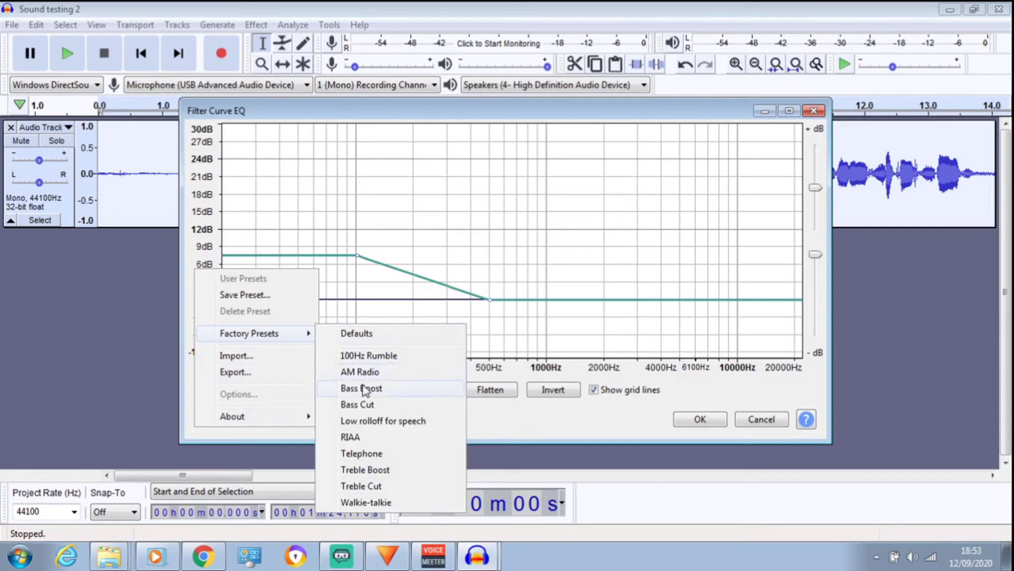
click(376, 472)
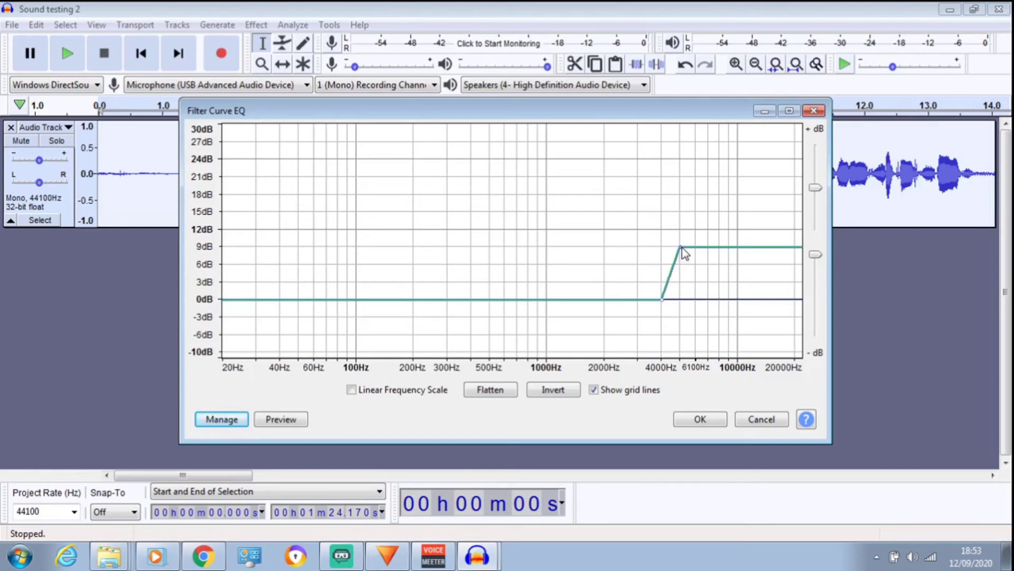
drag(682, 248, 682, 256)
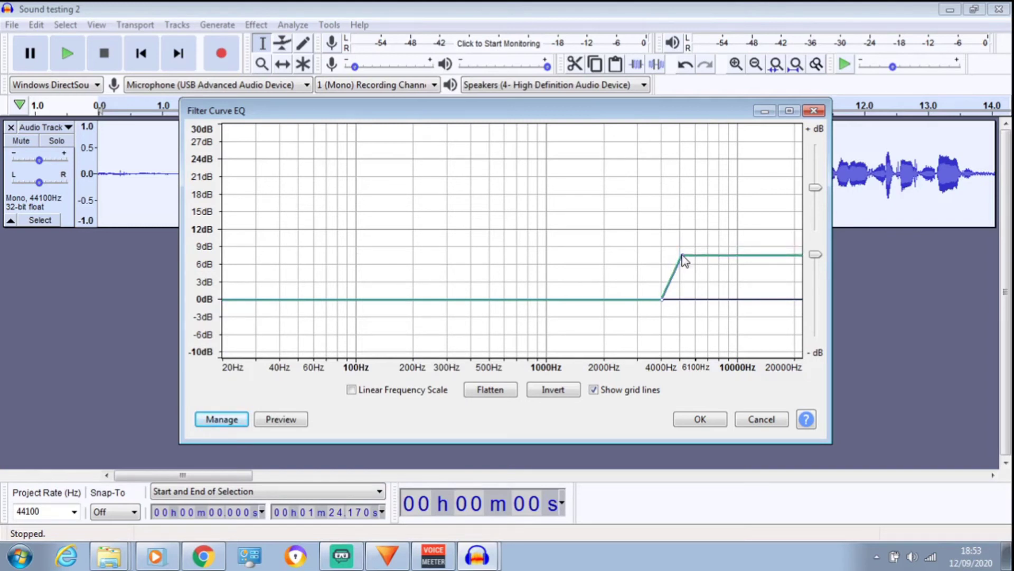
click(700, 420)
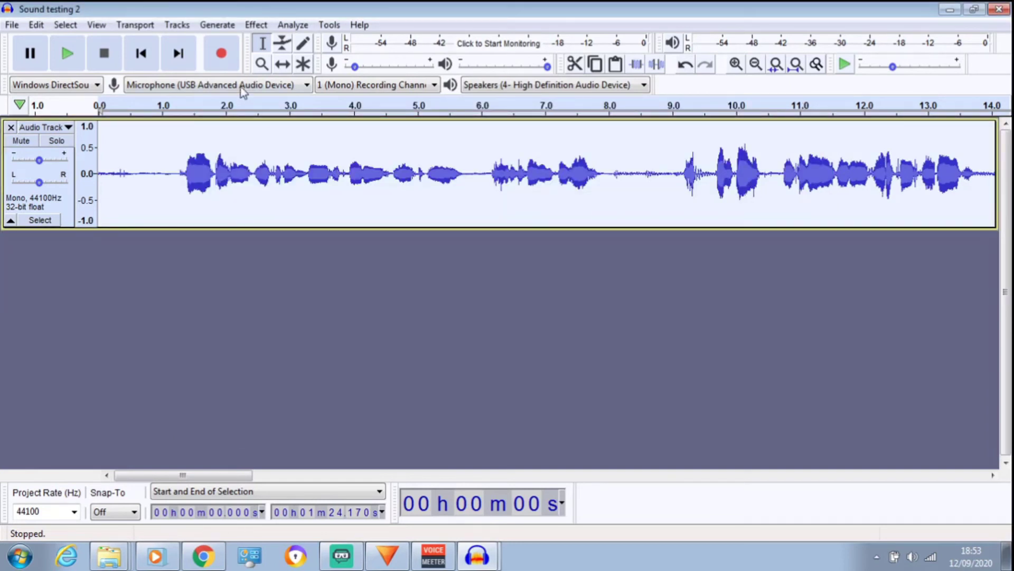
Step: Normalize the treble-boosted track again
click(258, 25)
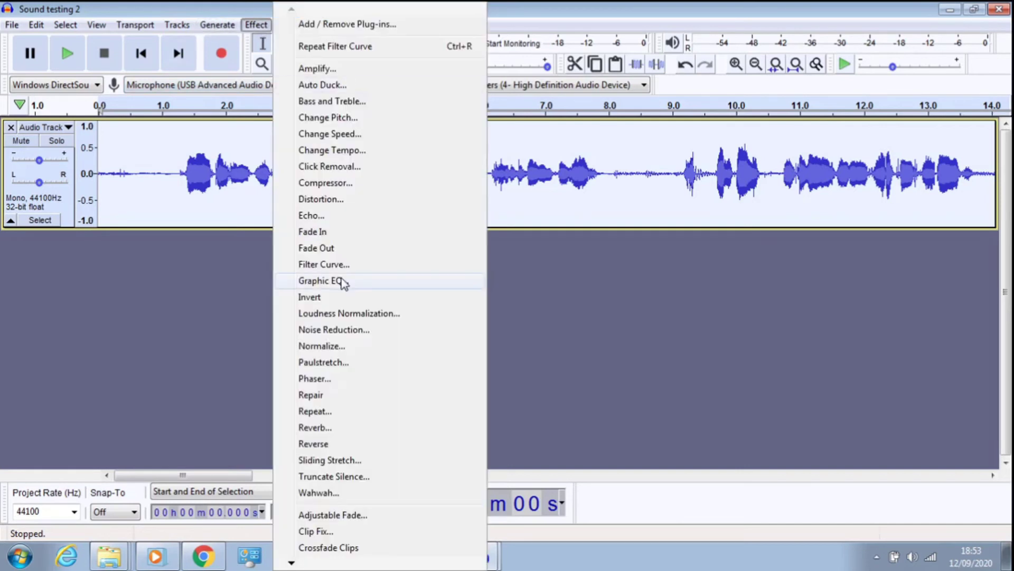
click(324, 351)
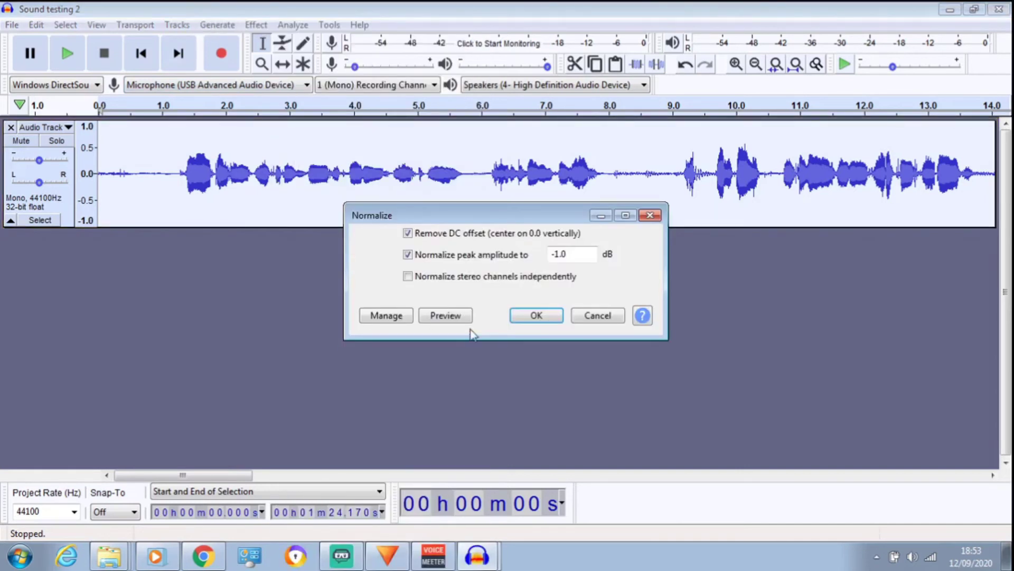
click(533, 324)
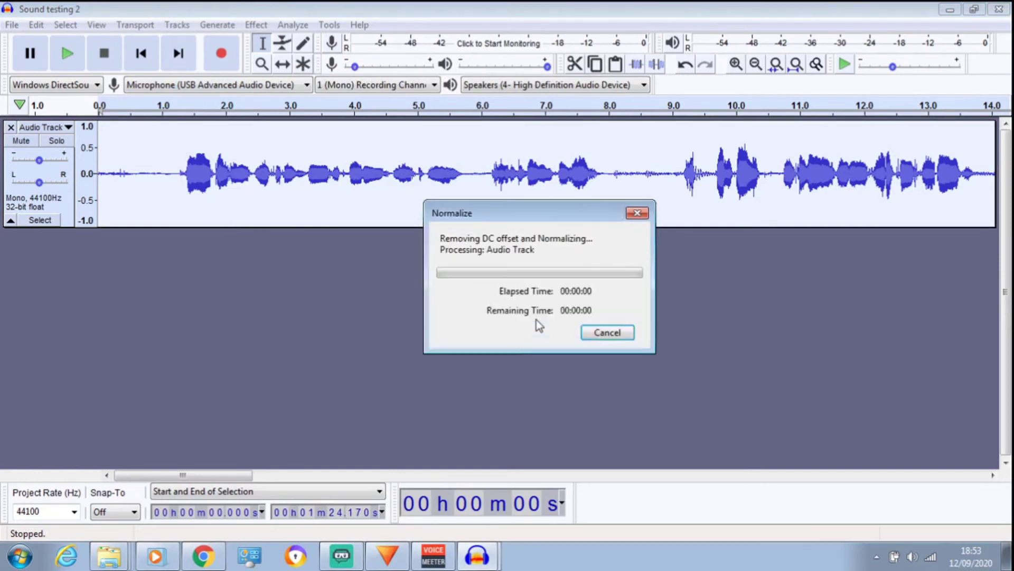
Step: Compress the track with a -30 dB threshold, 3:1 ratio and make-up gain
click(257, 25)
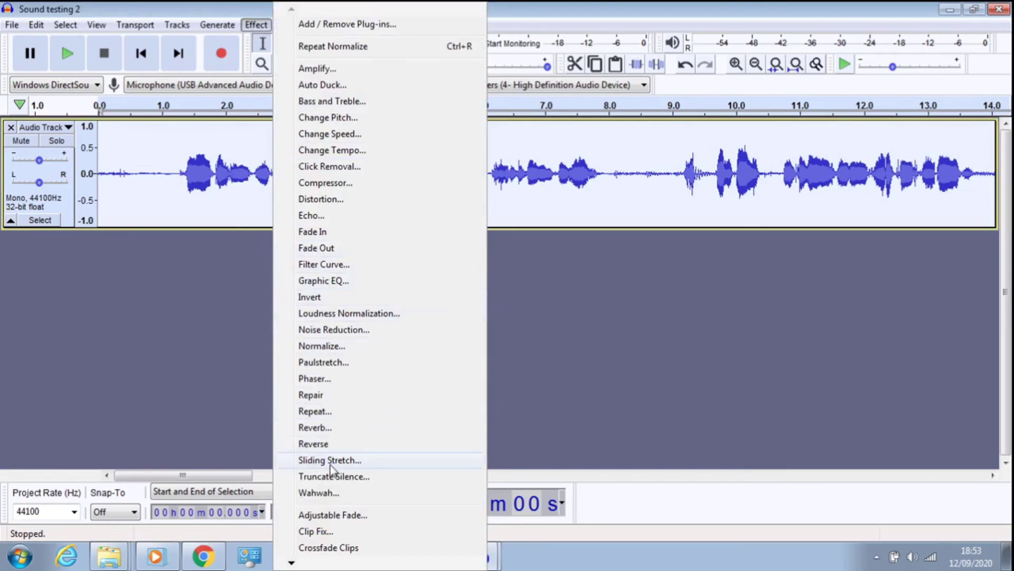
click(325, 184)
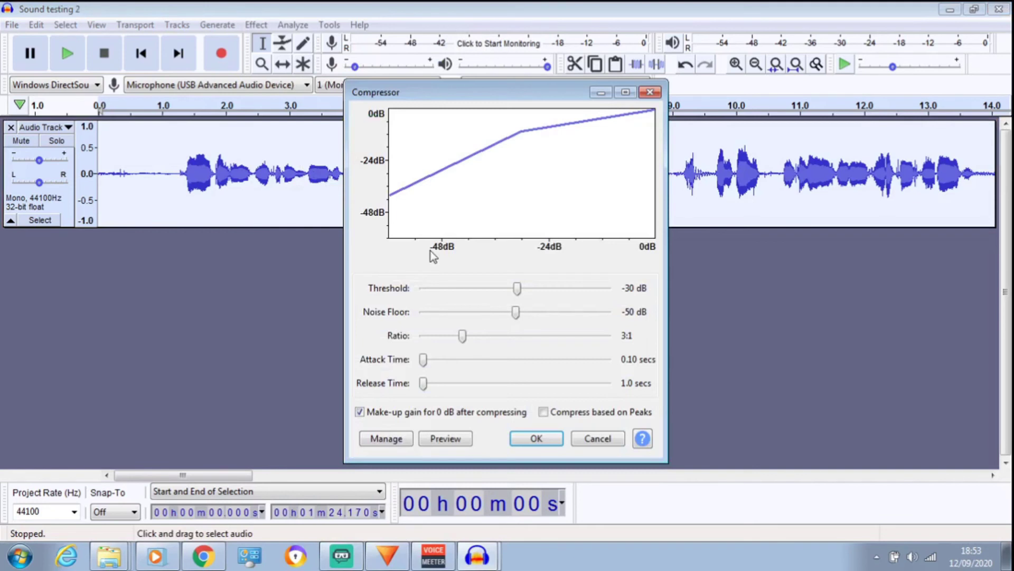
click(536, 438)
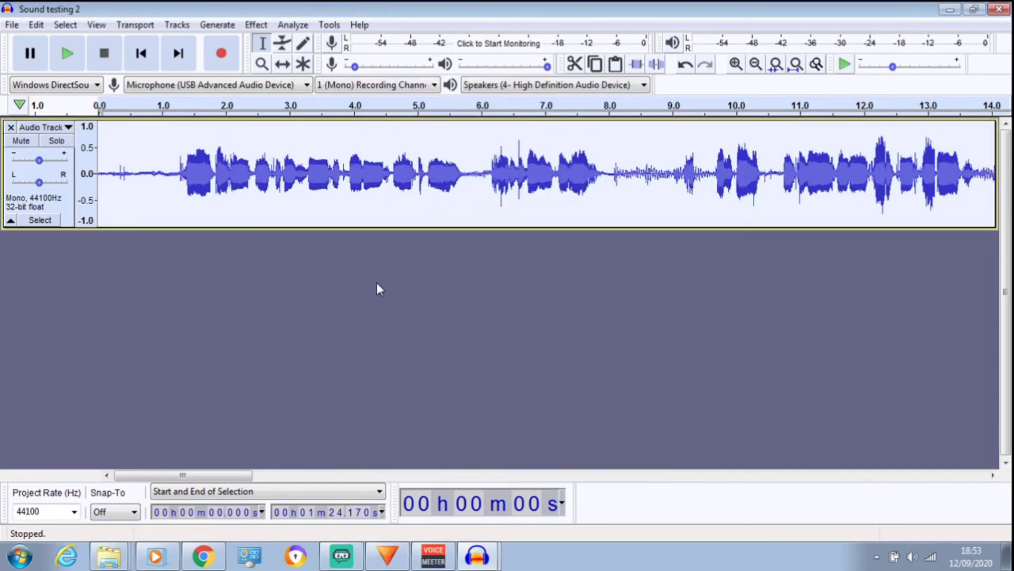
Step: Normalize the compressed track to a -1.0 dB peak and play it back from the start
click(252, 27)
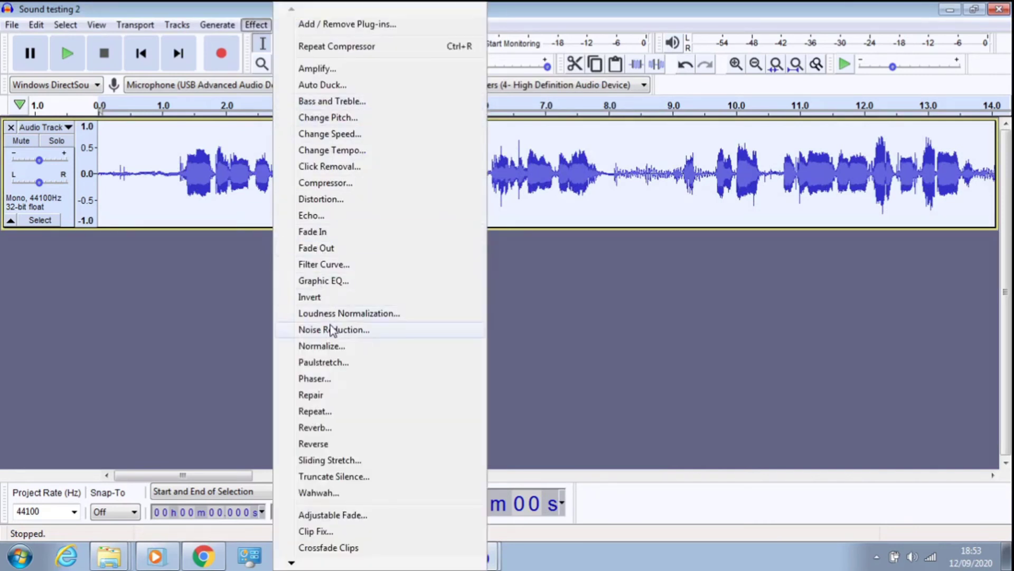
click(326, 352)
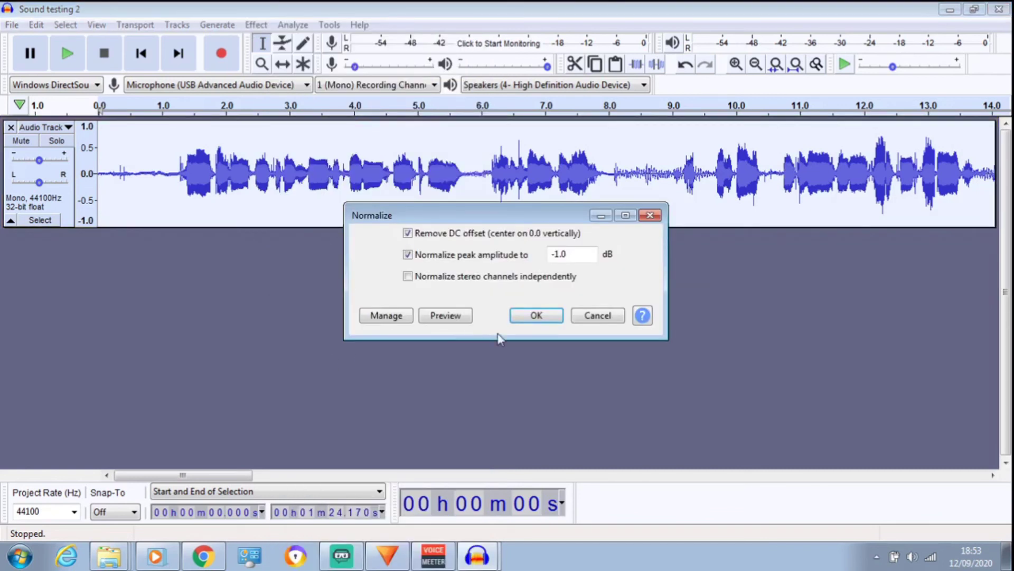
click(530, 317)
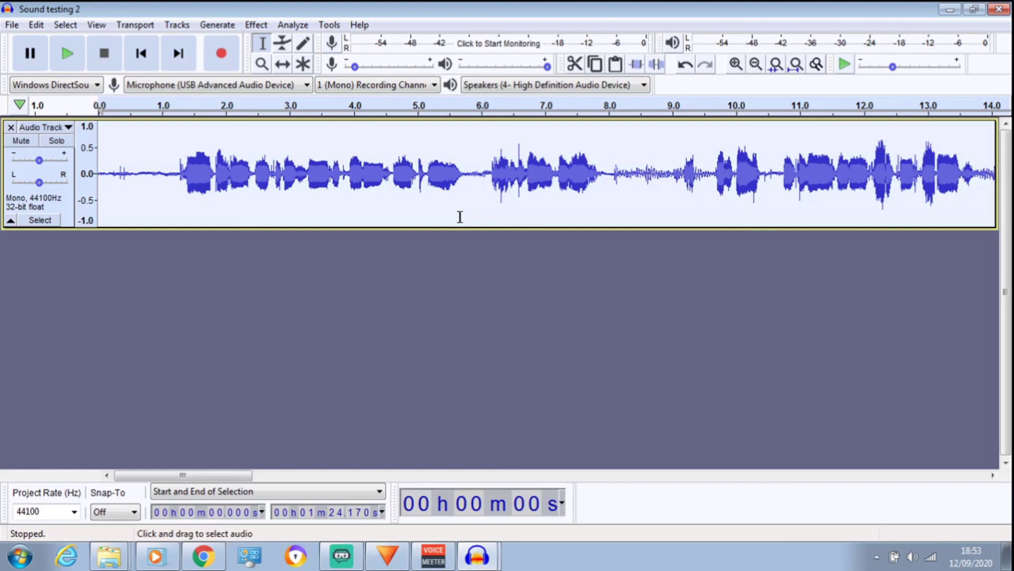
click(69, 53)
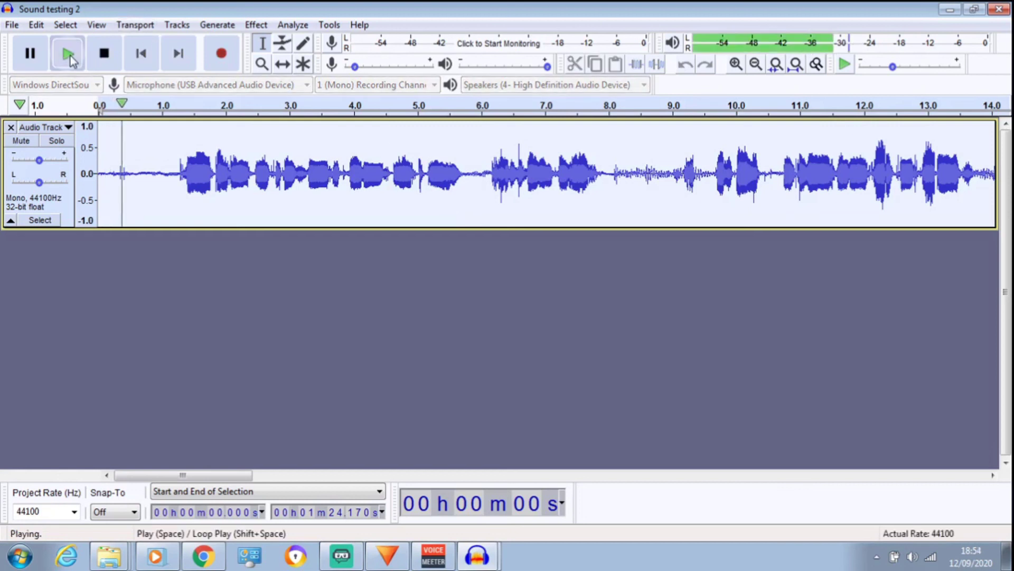